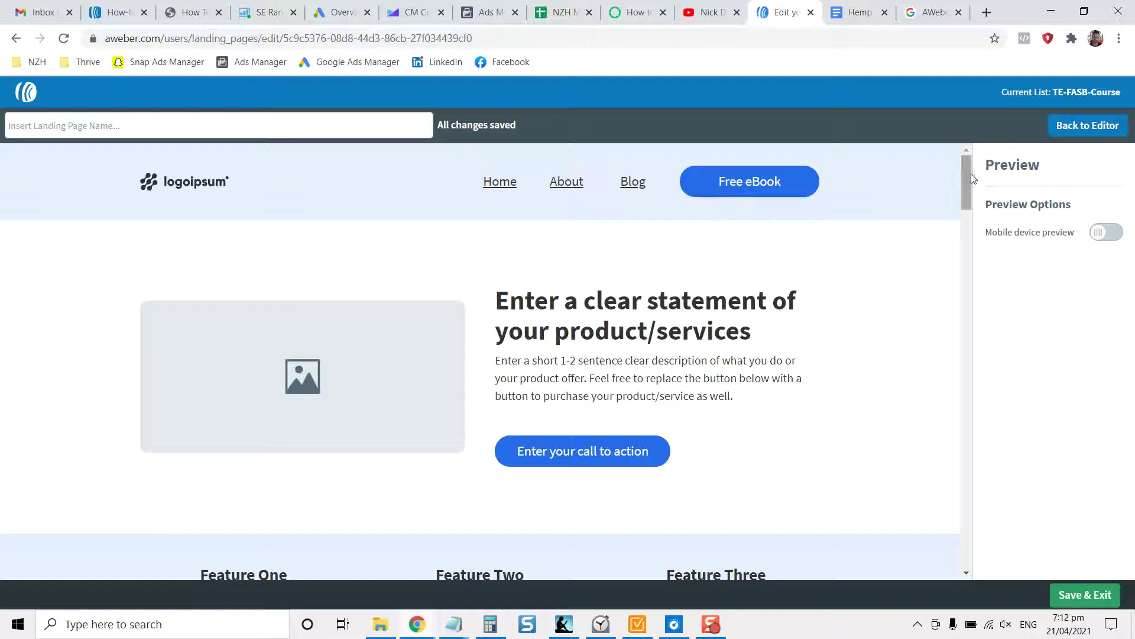
# Step: Check the landing page in the mobile device preview and return to the editor
pyautogui.click(1101, 236)
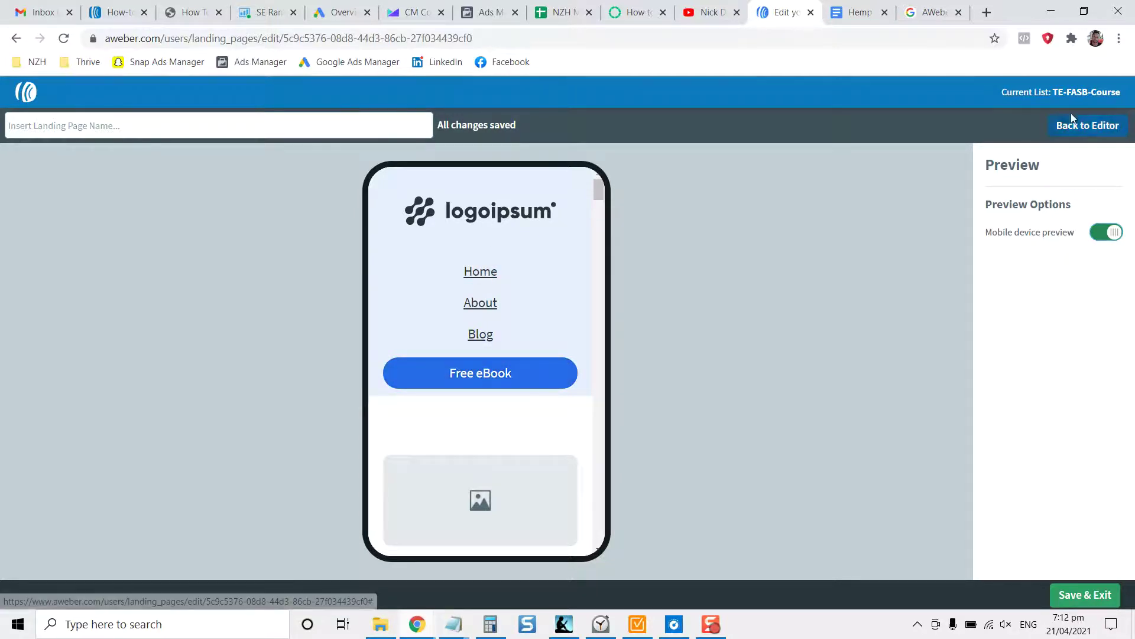
pyautogui.click(1110, 233)
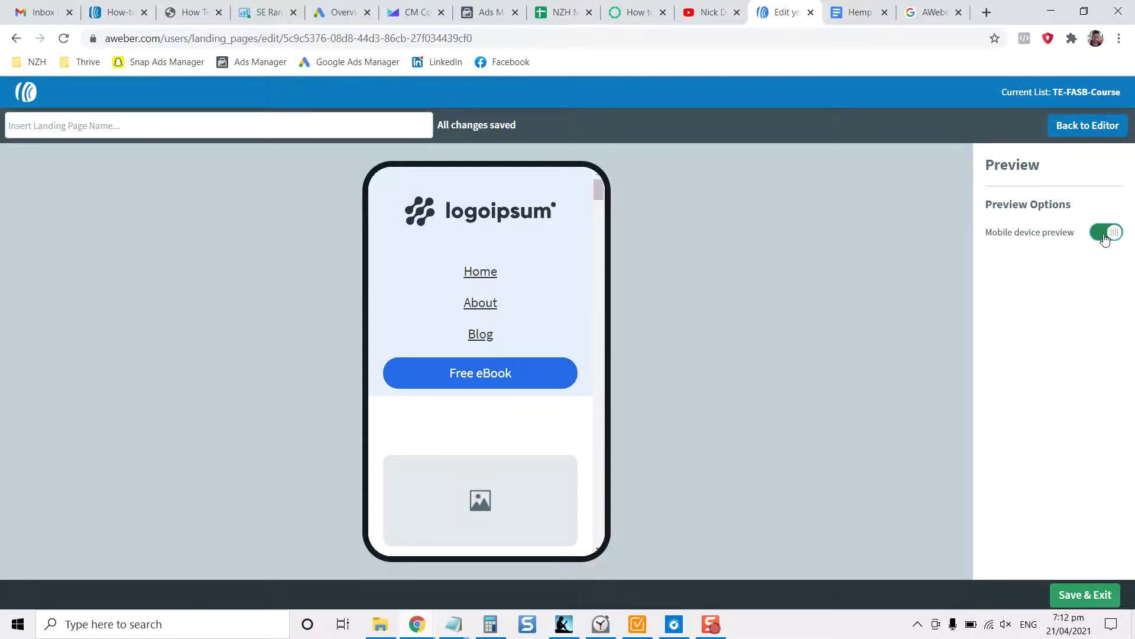
pyautogui.click(1072, 126)
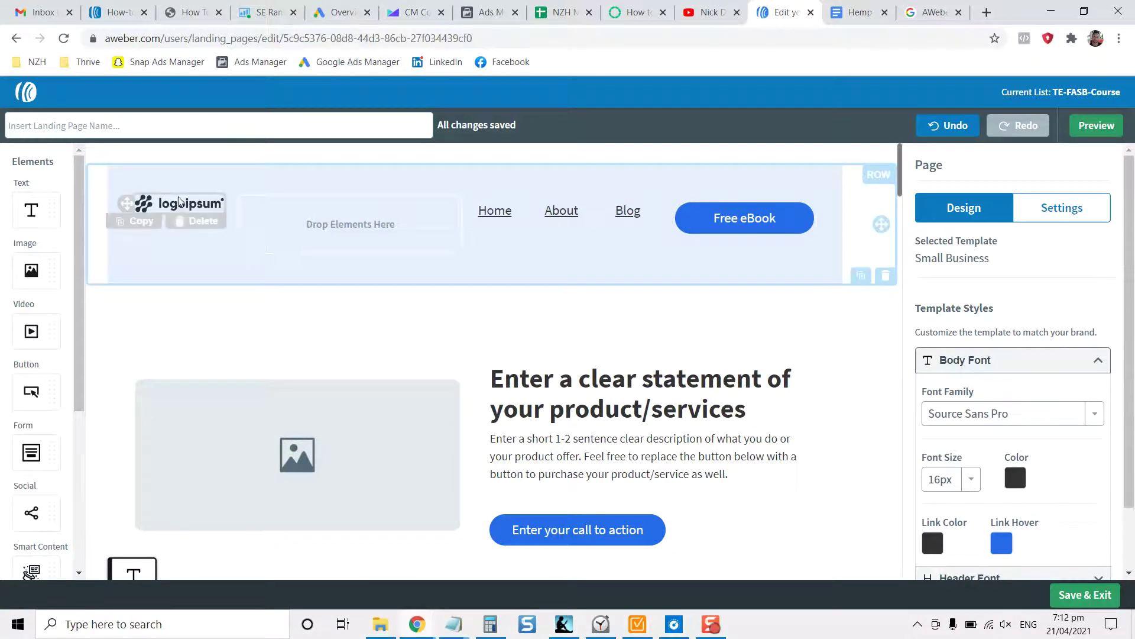
# Step: Widen the logo column in the header row so that the logo is enlarged
pyautogui.click(296, 271)
pyautogui.moveTo(237, 237); pyautogui.dragTo(321, 246)
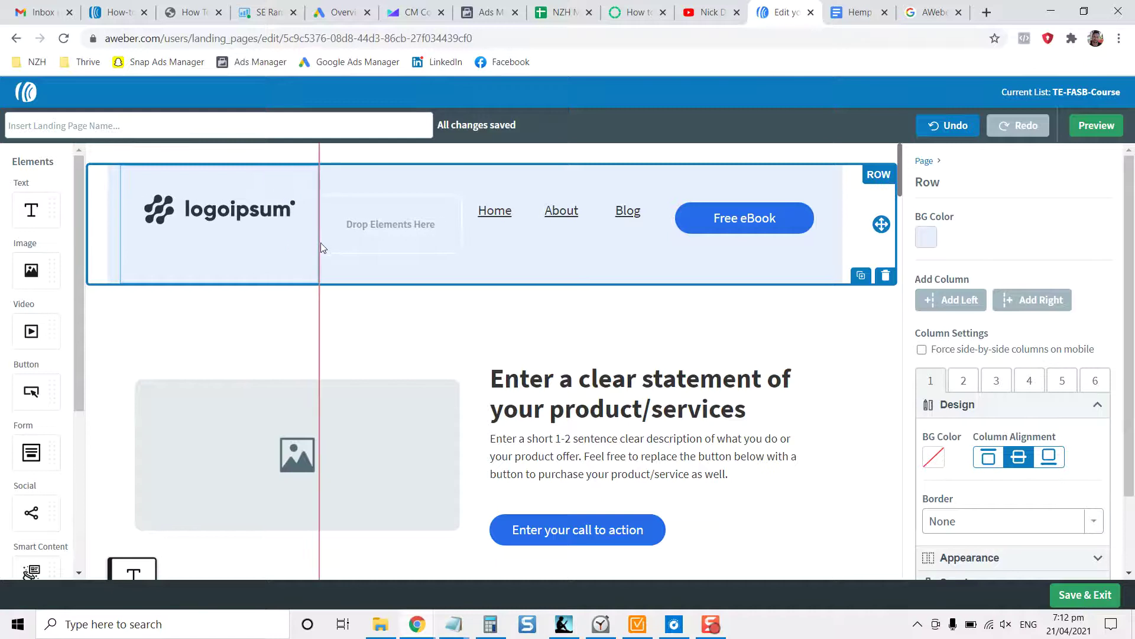
pyautogui.moveTo(234, 205)
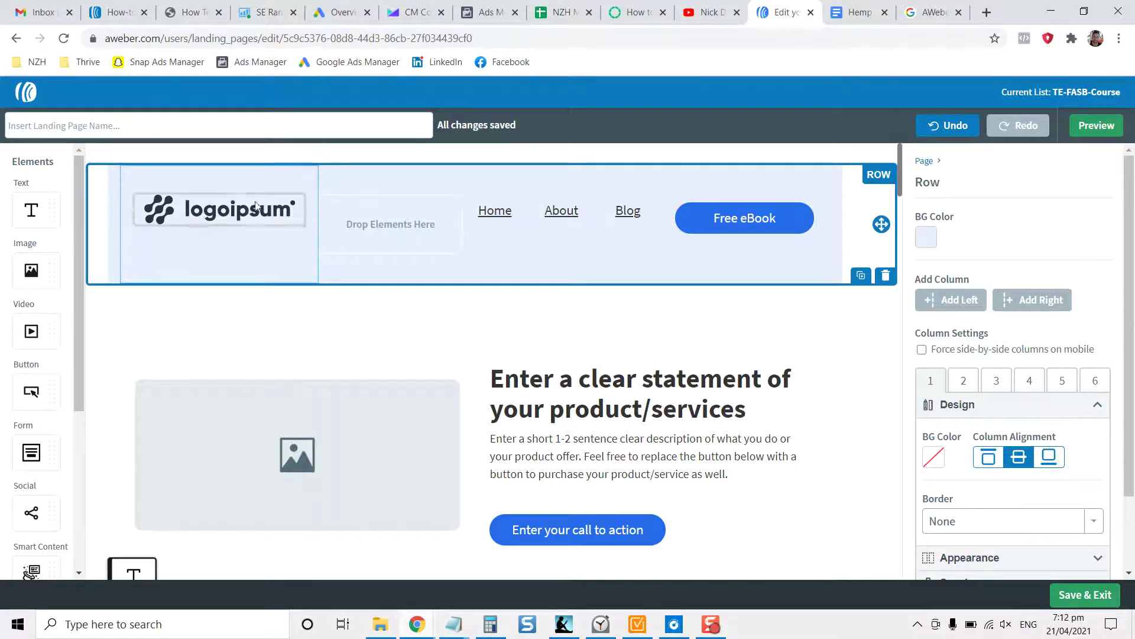
# Step: Preview the page with the resized header logo and return to the editor
pyautogui.click(1086, 132)
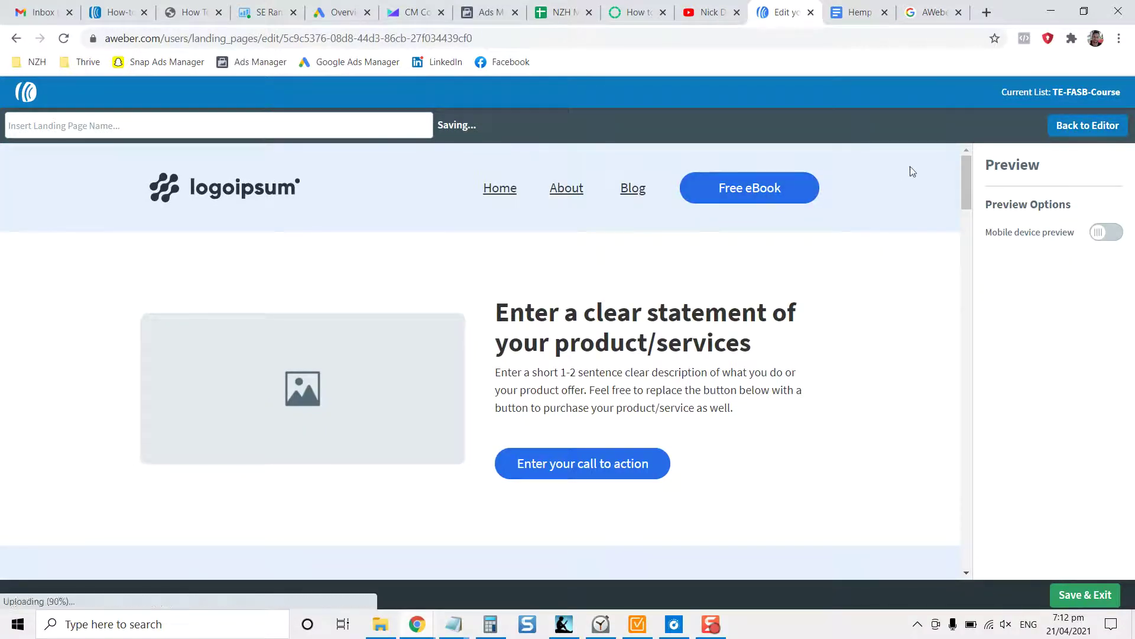
pyautogui.click(1081, 132)
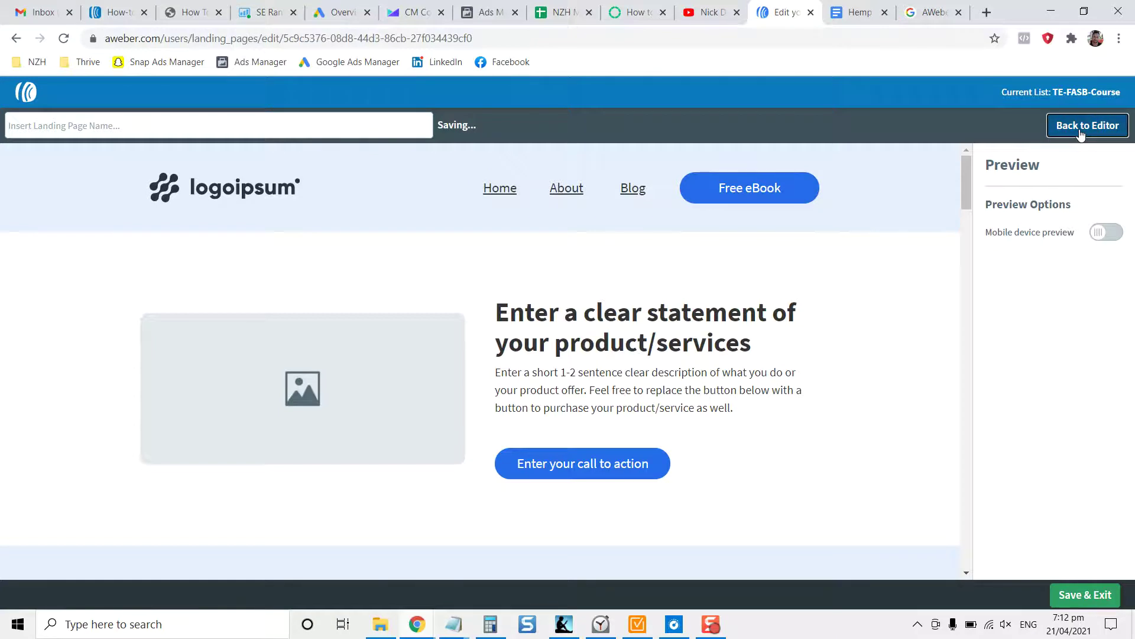
pyautogui.moveTo(917, 259); pyautogui.dragTo(987, 259)
pyautogui.click(1005, 266)
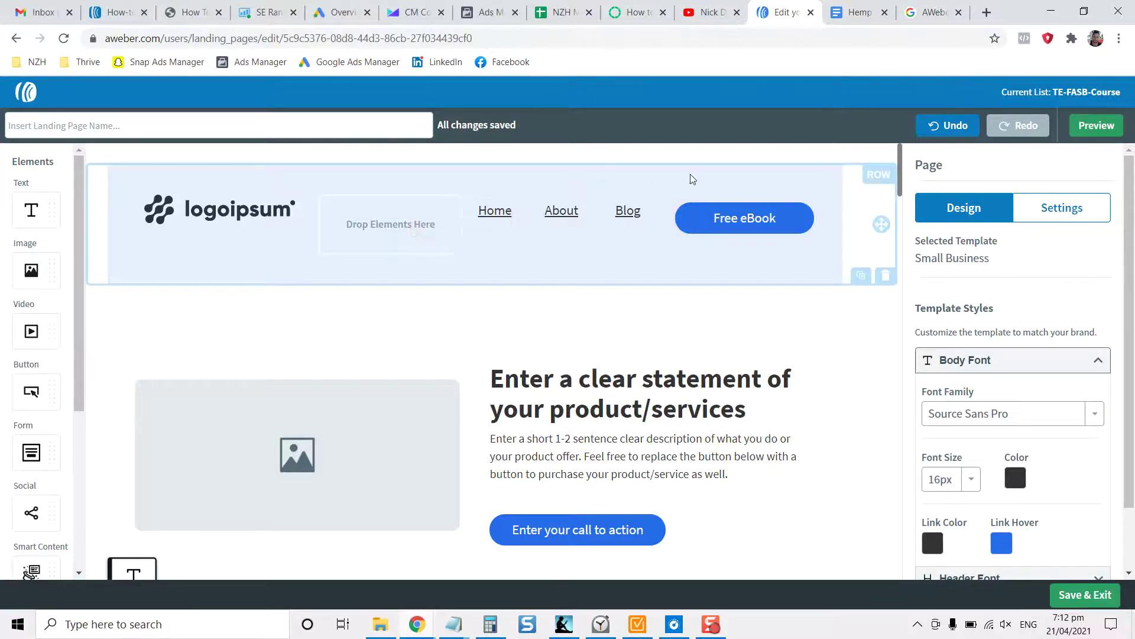
# Step: Inspect the header row's background color choices and the settings of its first column
pyautogui.click(858, 188)
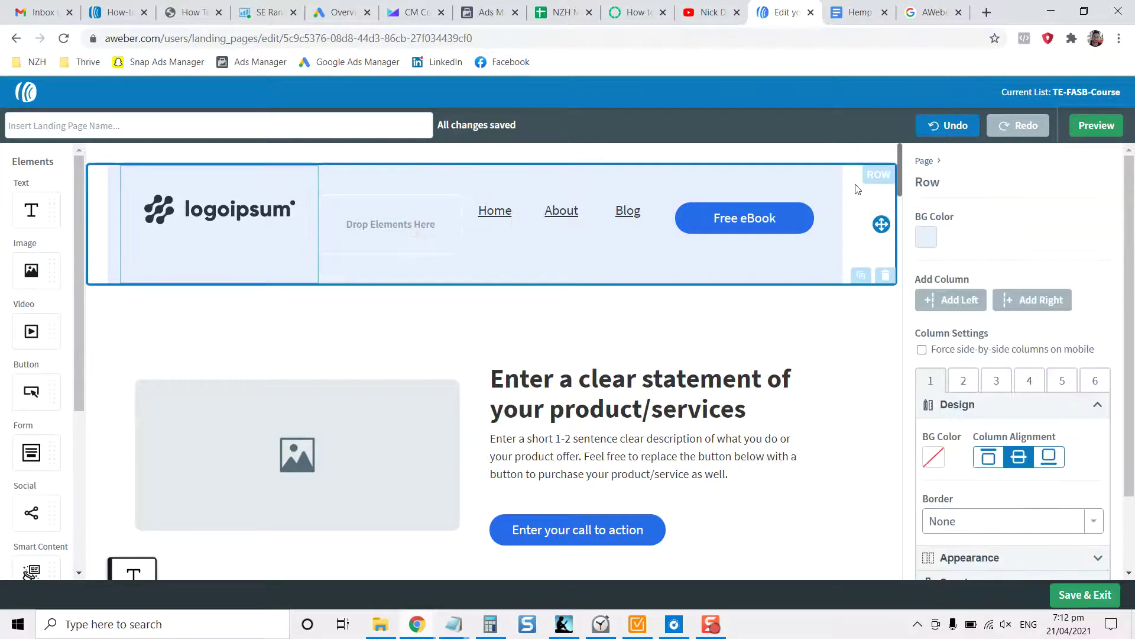
pyautogui.click(935, 240)
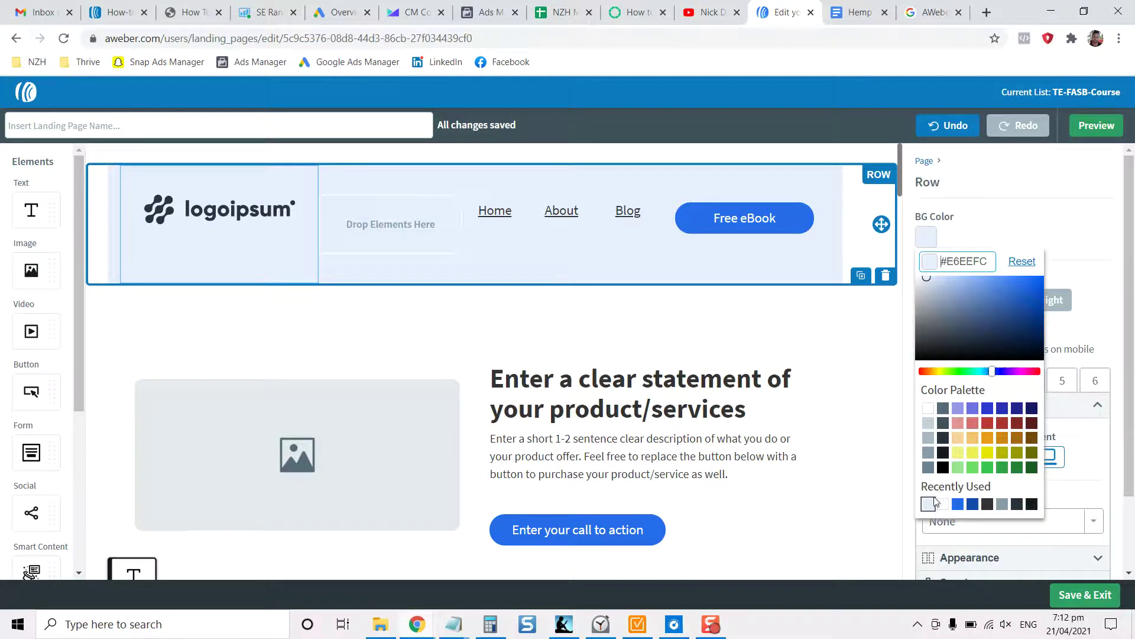
pyautogui.click(1009, 209)
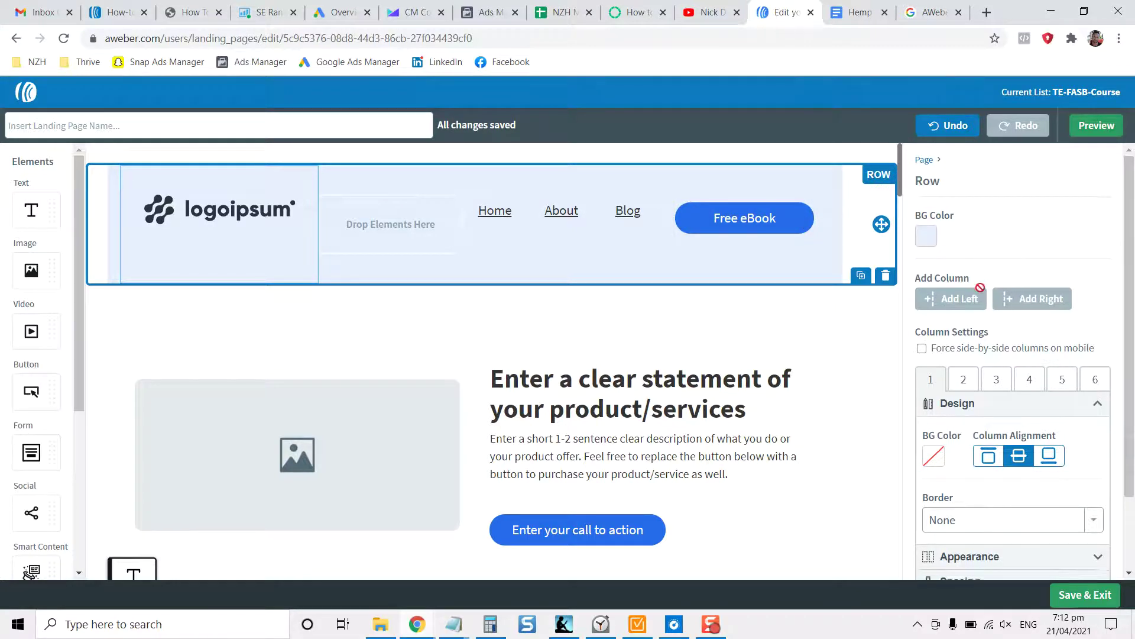
pyautogui.scroll(-1, 982, 294)
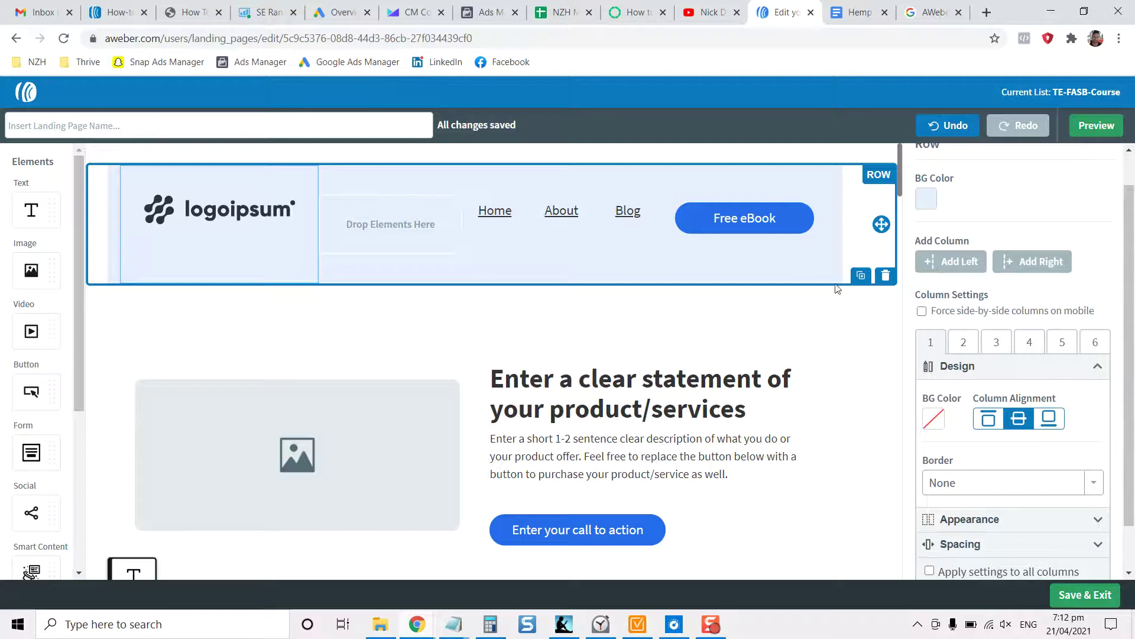
pyautogui.scroll(-1, 938, 287)
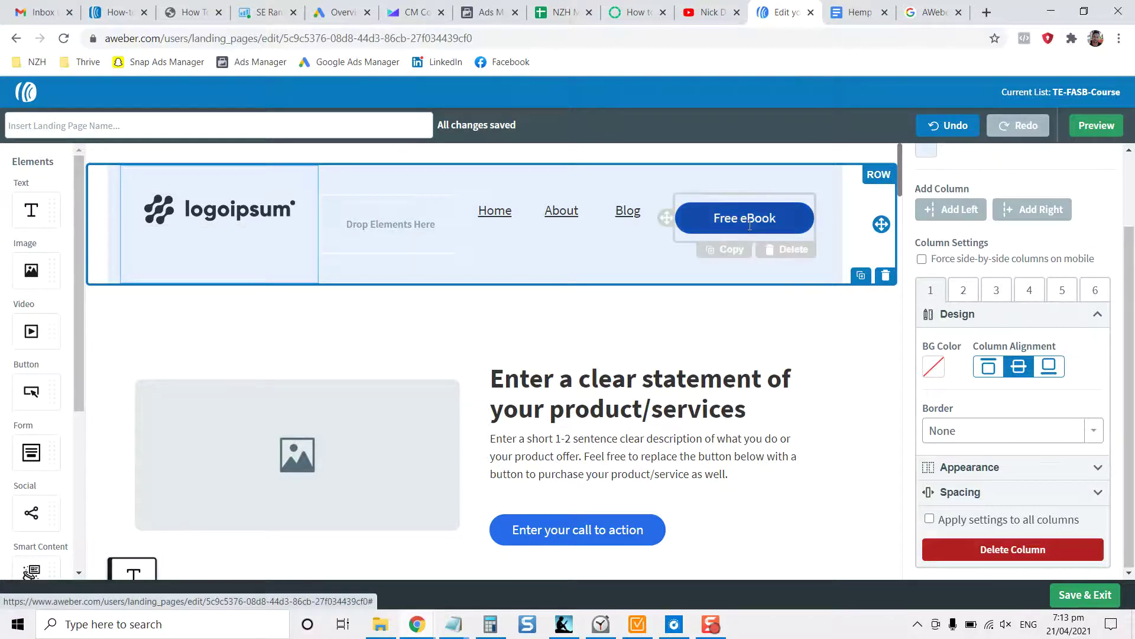
# Step: Inspect the Free eBook button's properties and the settings of its column, column 6 of the header row
pyautogui.click(754, 267)
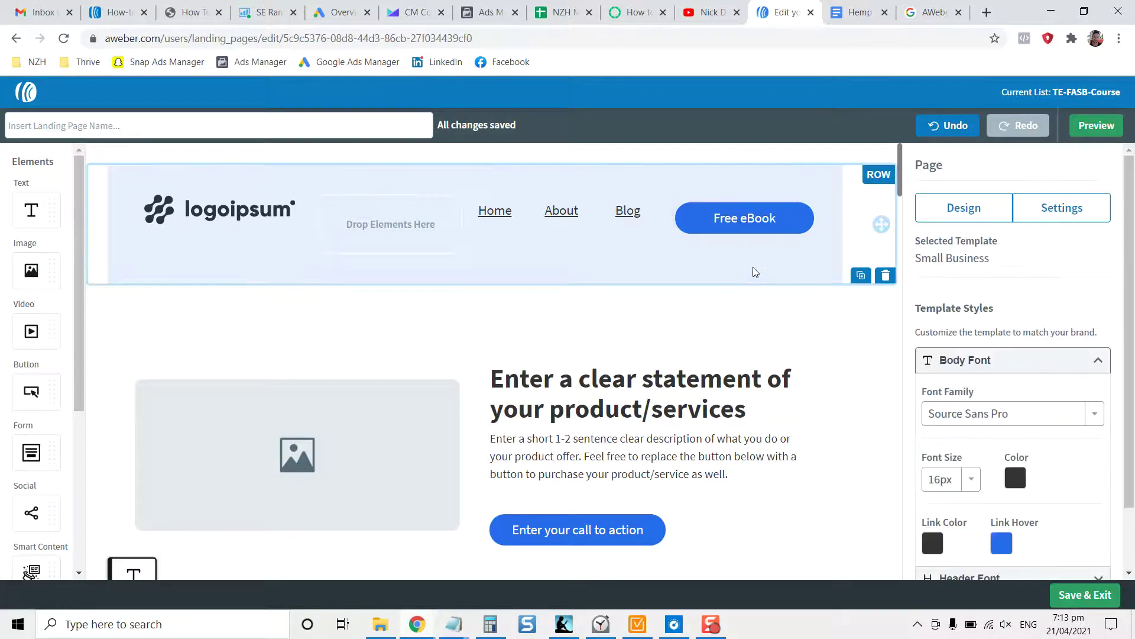
pyautogui.click(744, 238)
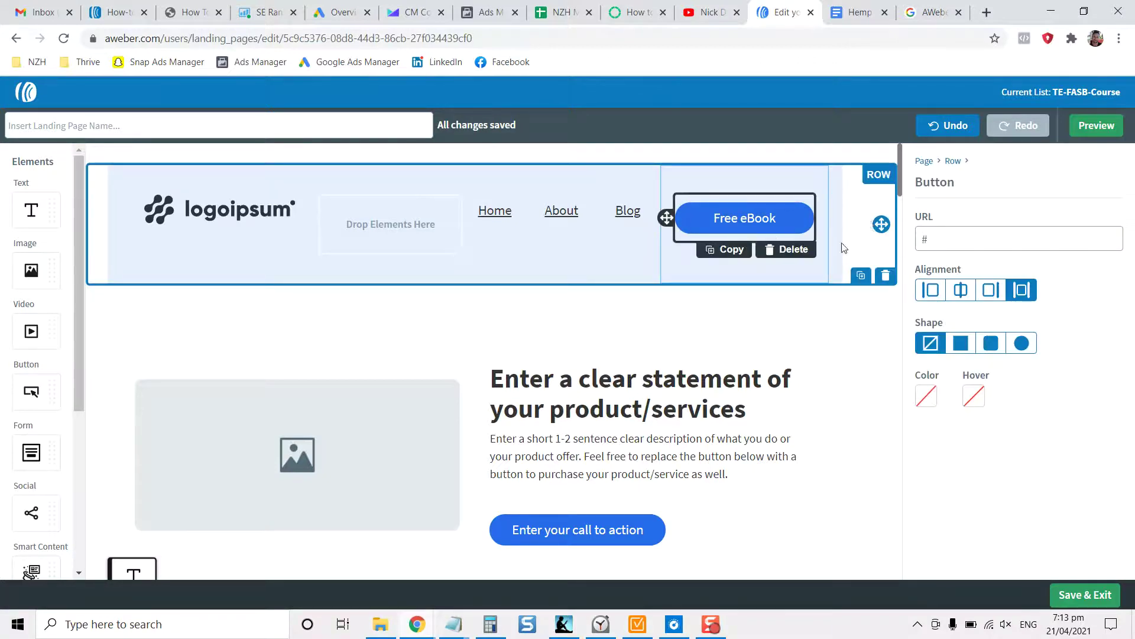
pyautogui.click(798, 273)
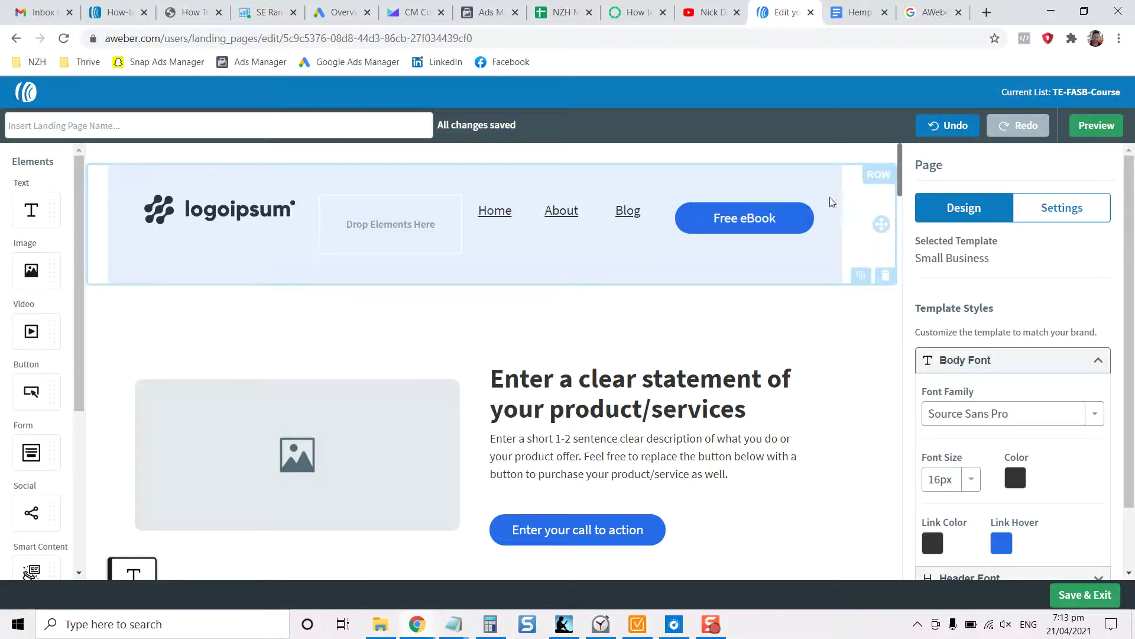
pyautogui.click(867, 202)
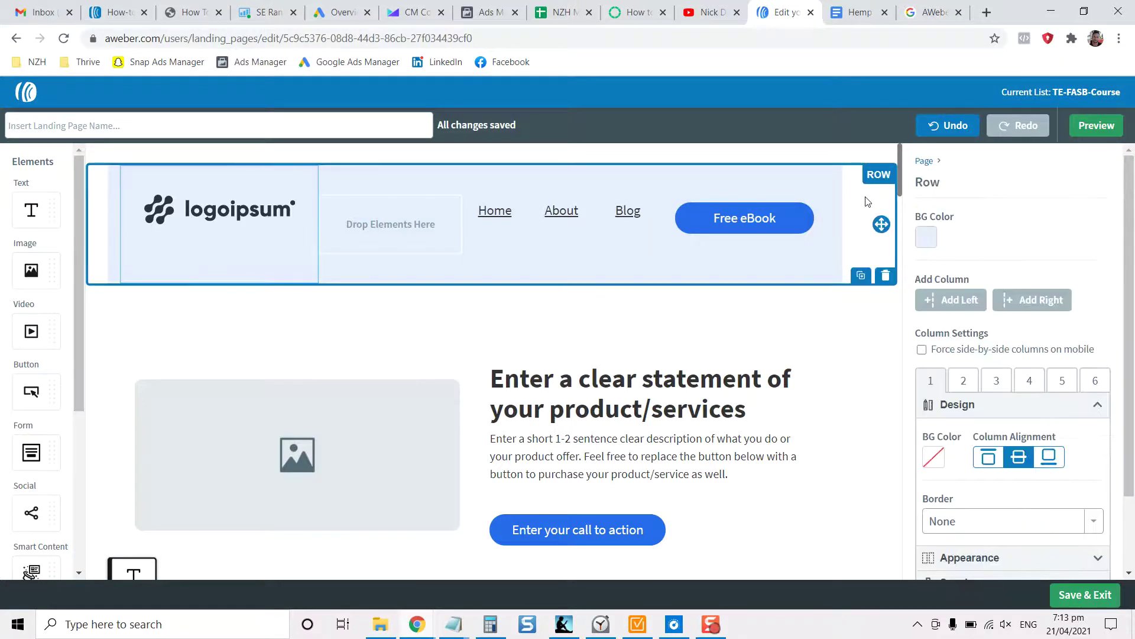
pyautogui.click(1093, 381)
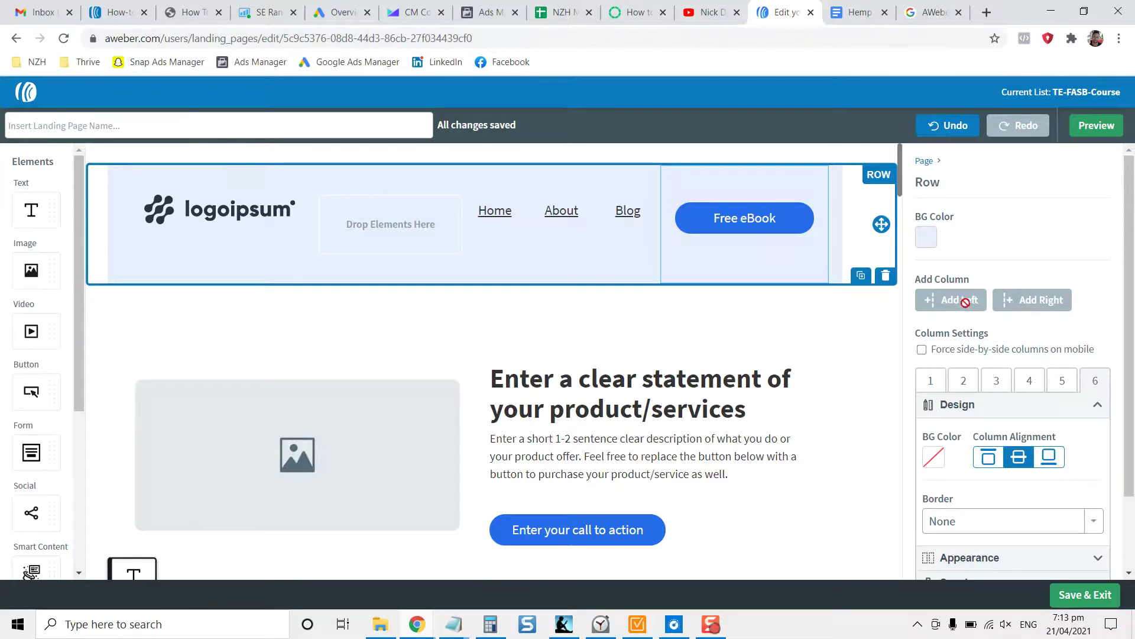
# Step: Examine the design settings of the header column that holds the Blog link
pyautogui.click(632, 255)
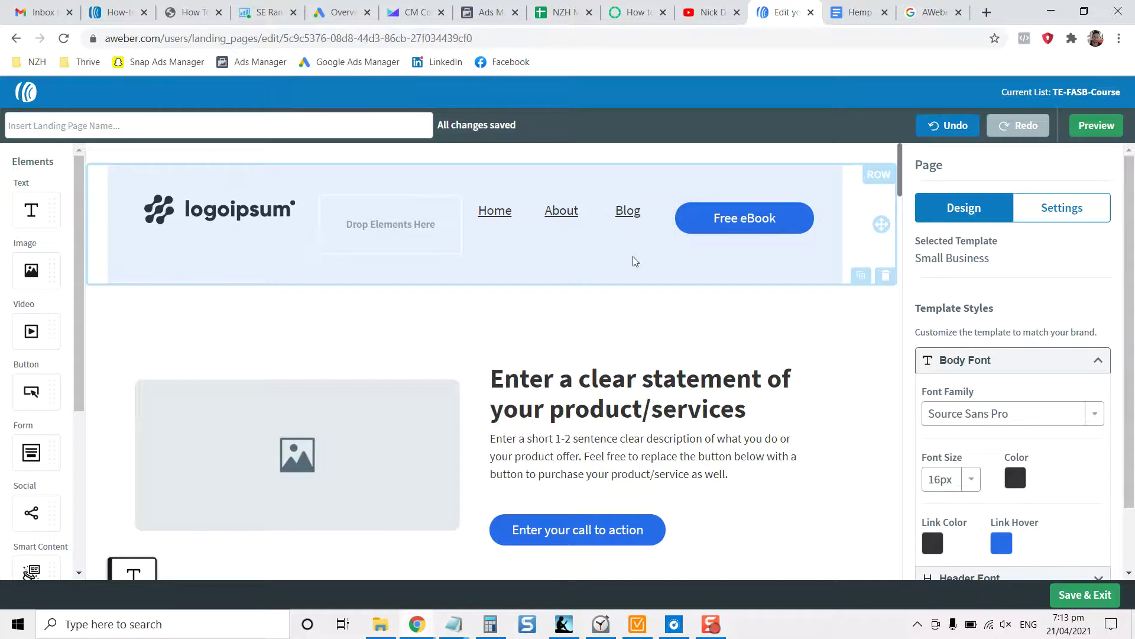
pyautogui.click(633, 257)
pyautogui.click(632, 242)
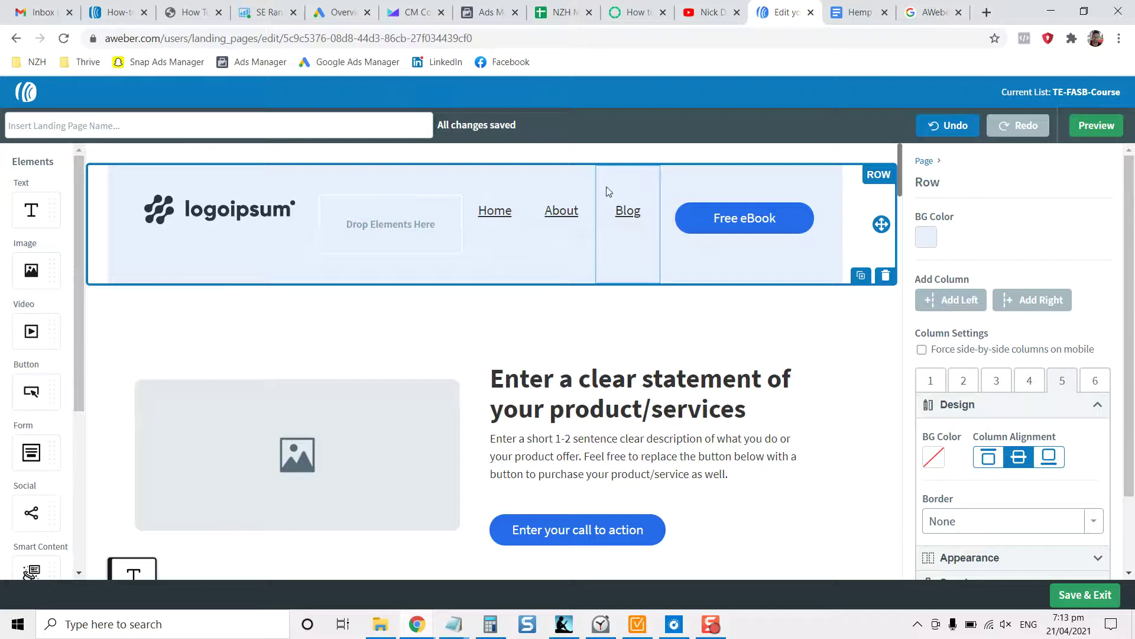
pyautogui.scroll(-1, 1007, 344)
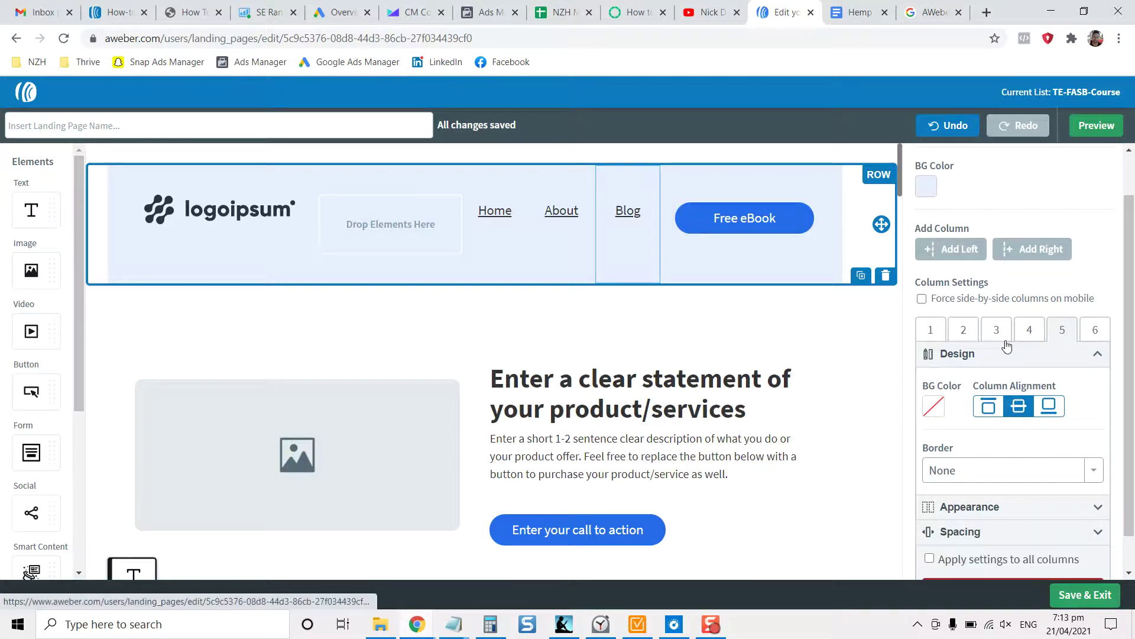
pyautogui.scroll(-1, 1007, 345)
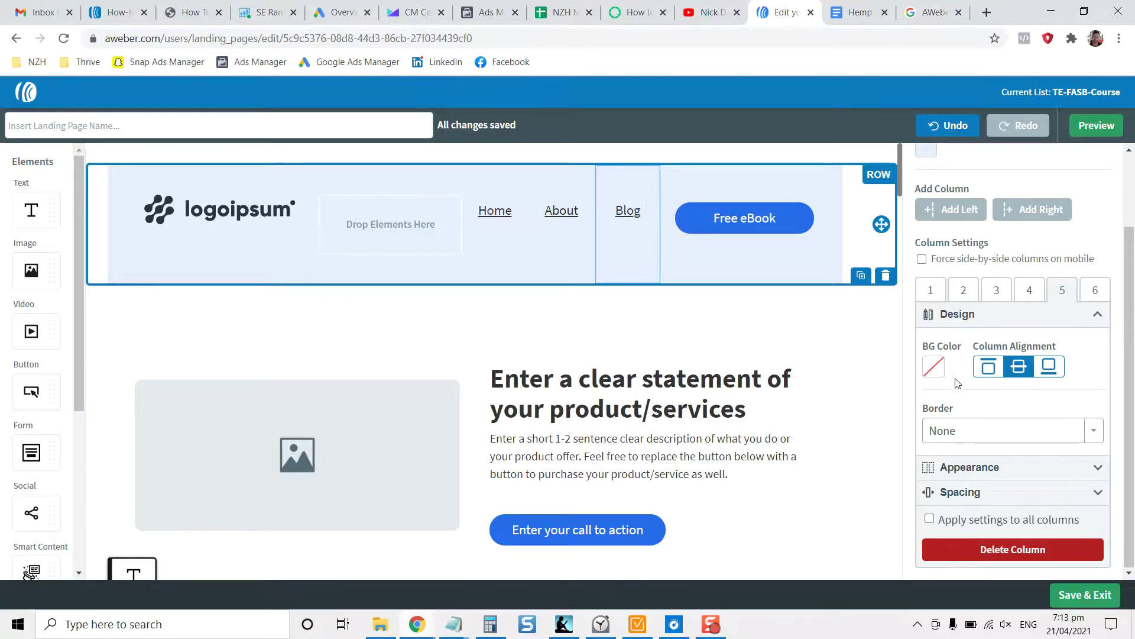
# Step: Select the Blog link's text and review the appearance and spacing settings of its column
pyautogui.click(640, 217)
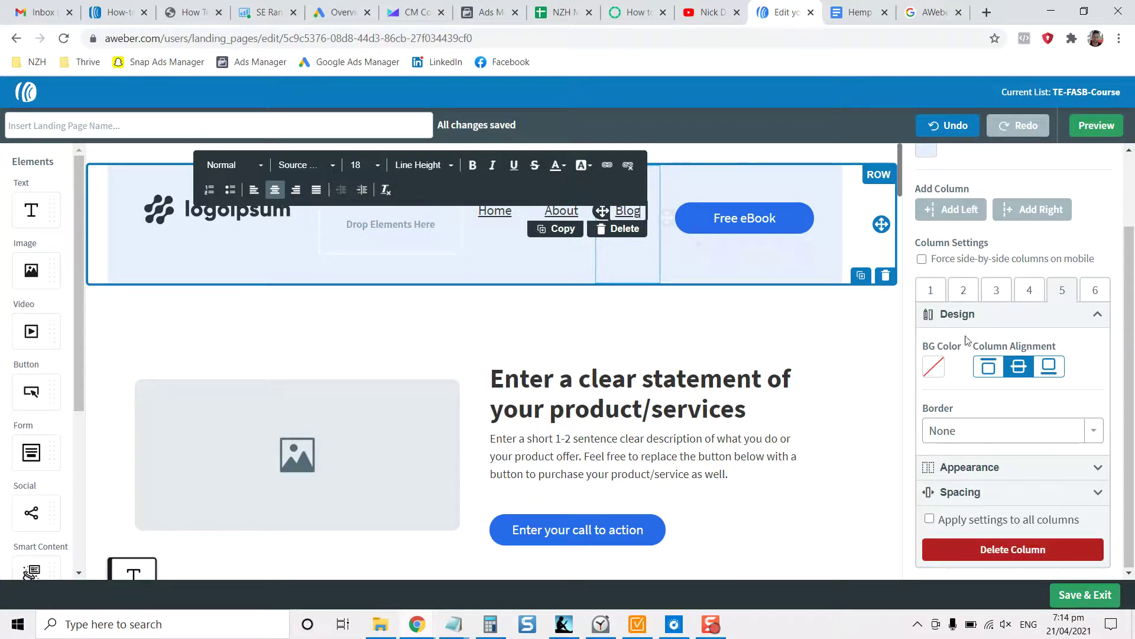
pyautogui.scroll(2, 1046, 241)
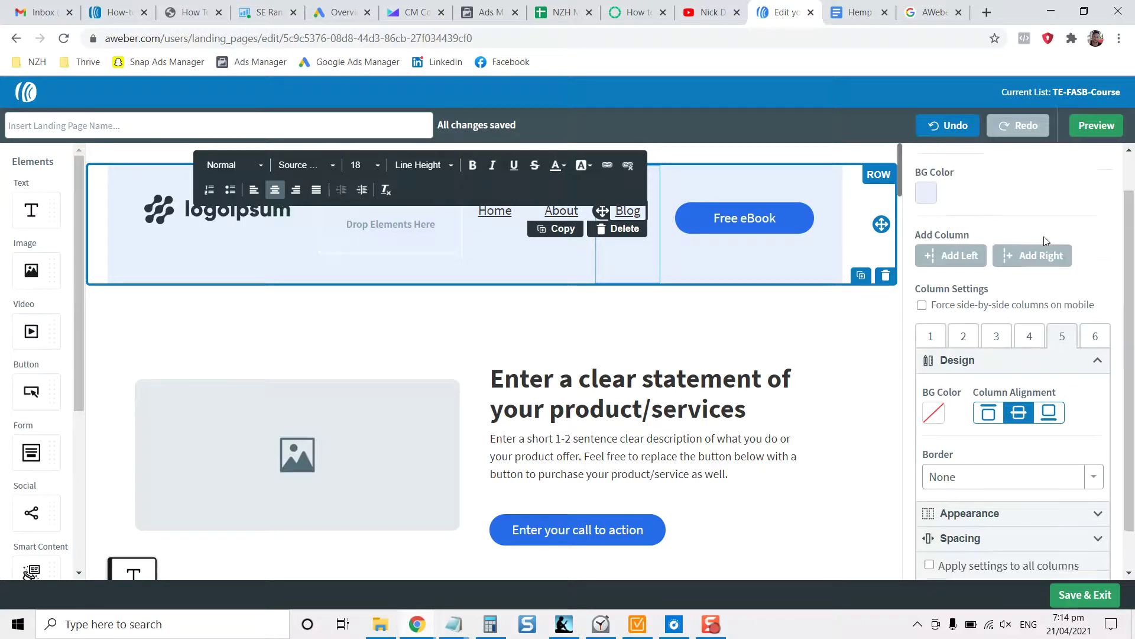
pyautogui.scroll(-2, 973, 346)
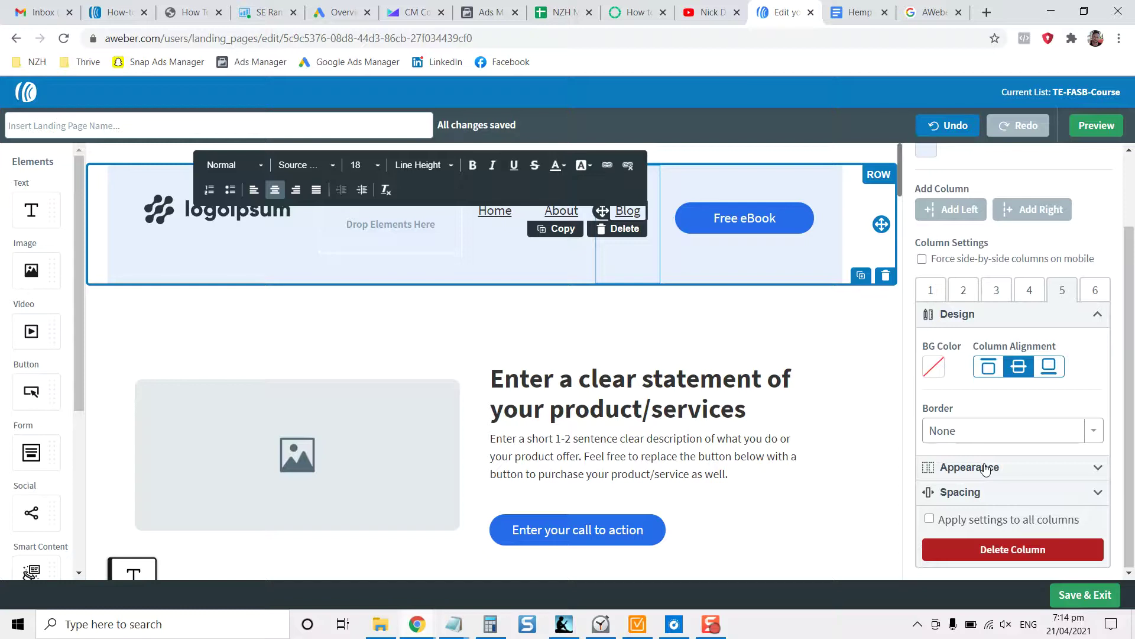
pyautogui.click(985, 468)
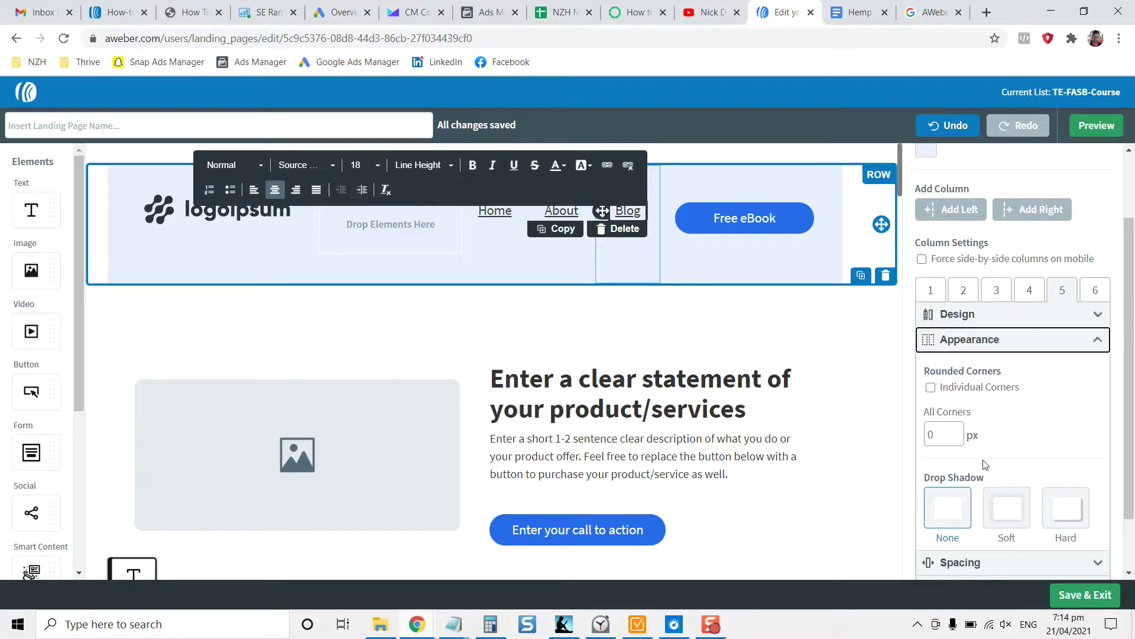
pyautogui.click(988, 343)
pyautogui.click(981, 465)
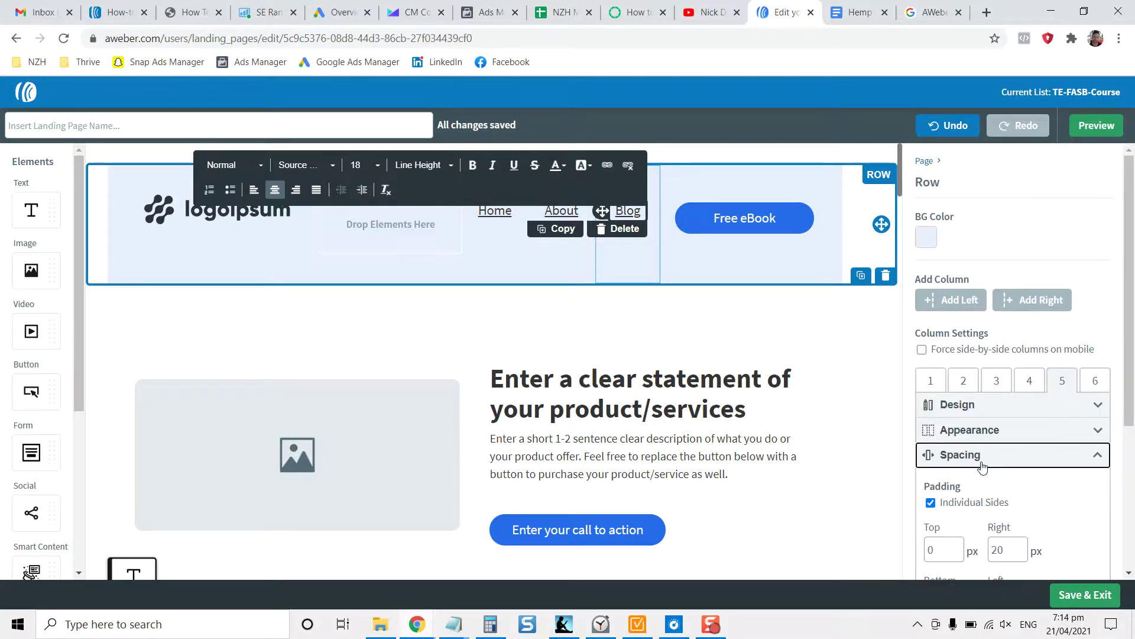
pyautogui.scroll(-3, 958, 421)
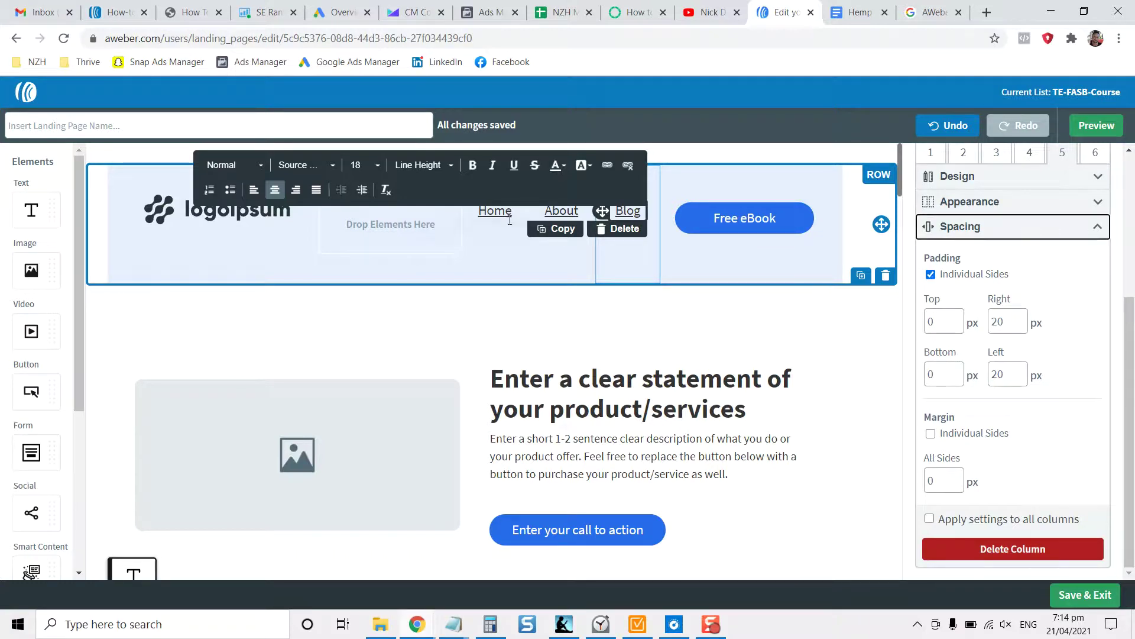
# Step: Review the padding and margin settings of the header column that holds the Home link
pyautogui.click(506, 255)
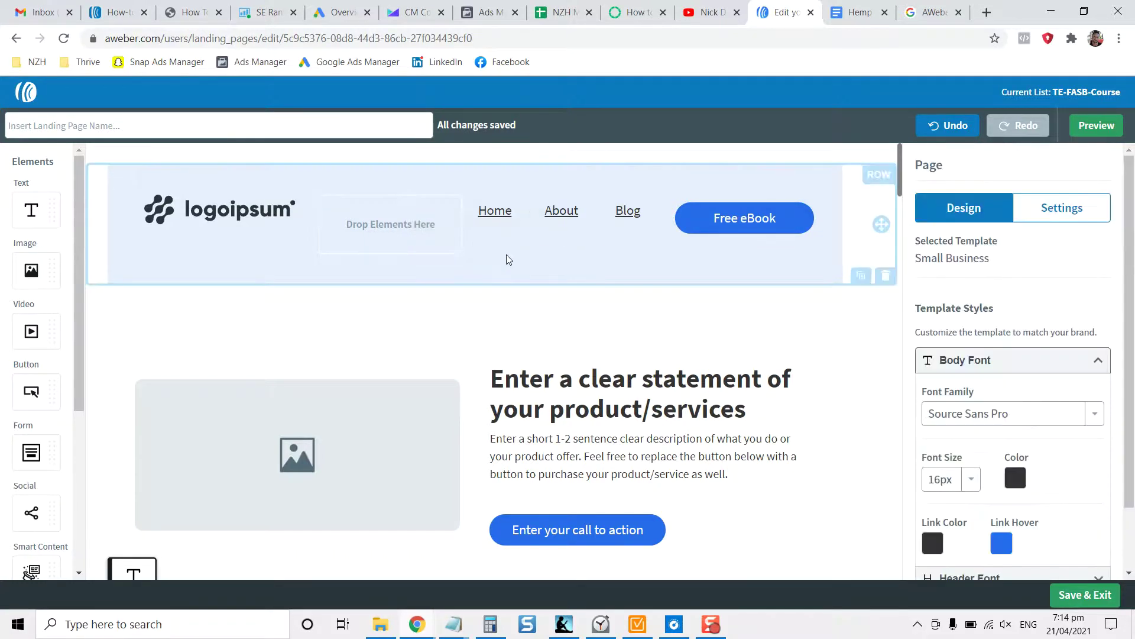
pyautogui.click(498, 253)
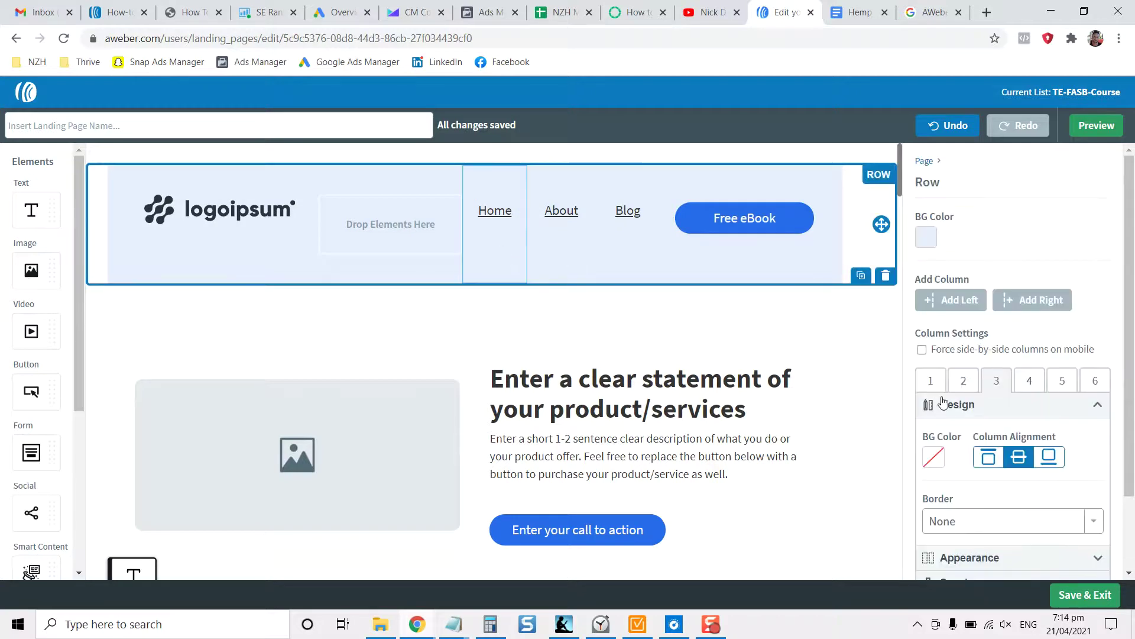
pyautogui.scroll(-2, 944, 402)
pyautogui.click(961, 491)
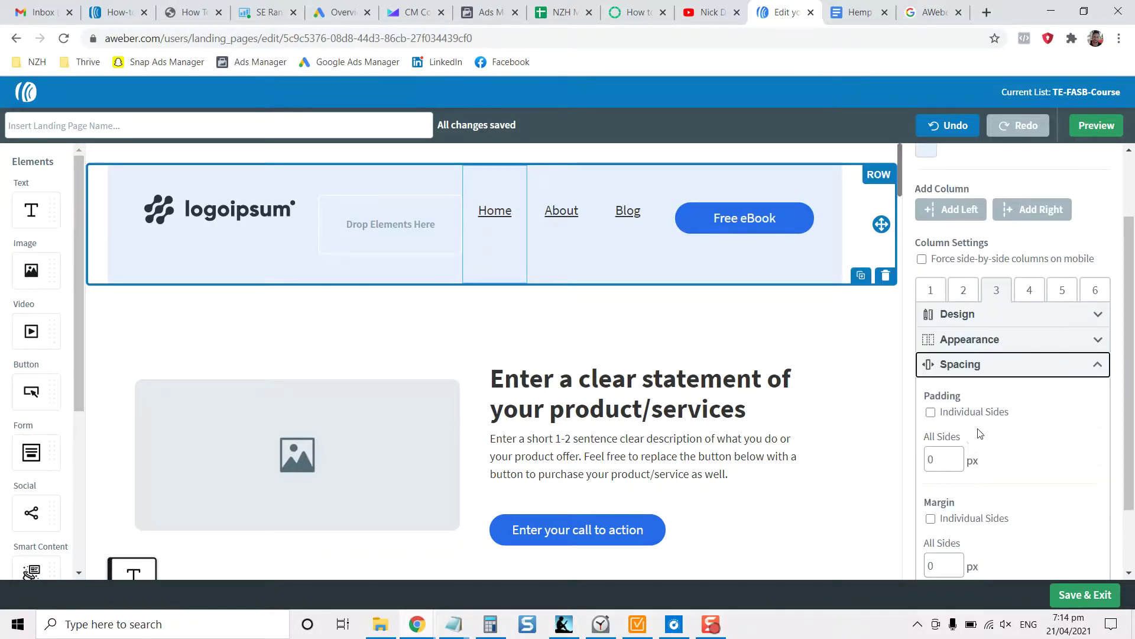
pyautogui.scroll(-2, 978, 434)
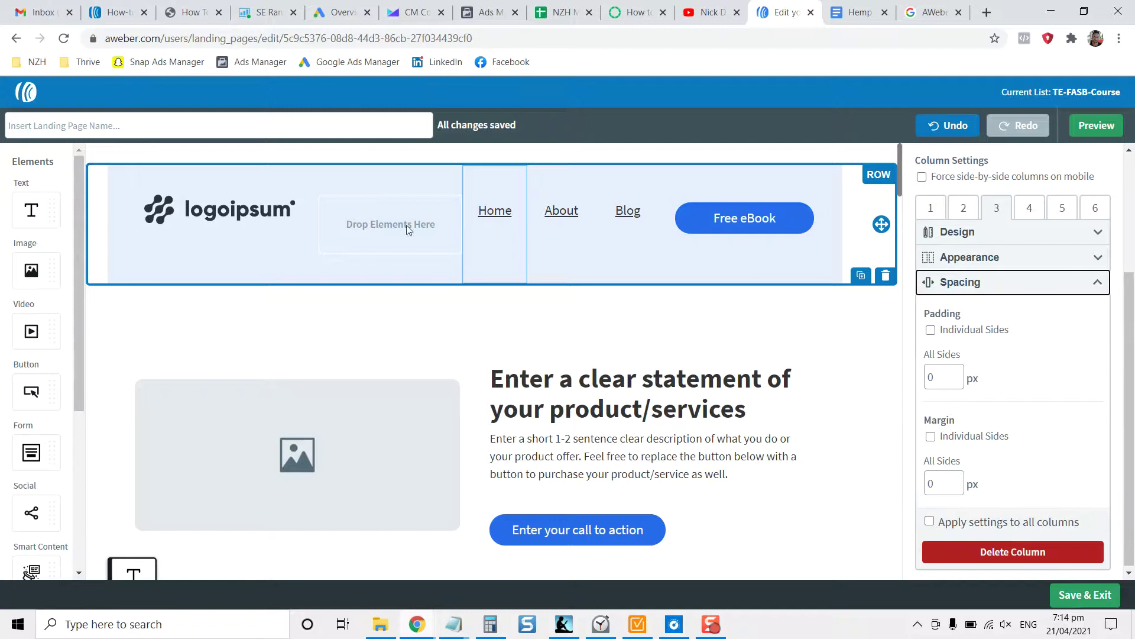
# Step: Review the padding and margin settings of the header column that holds the logo
pyautogui.click(268, 237)
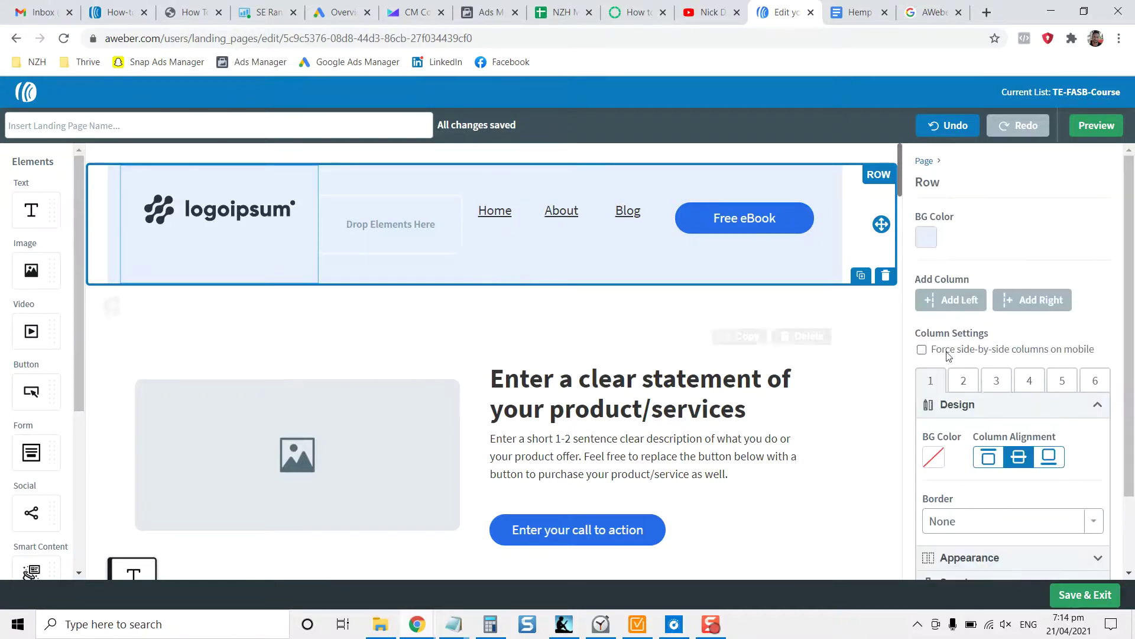
pyautogui.scroll(-2, 951, 394)
pyautogui.click(961, 489)
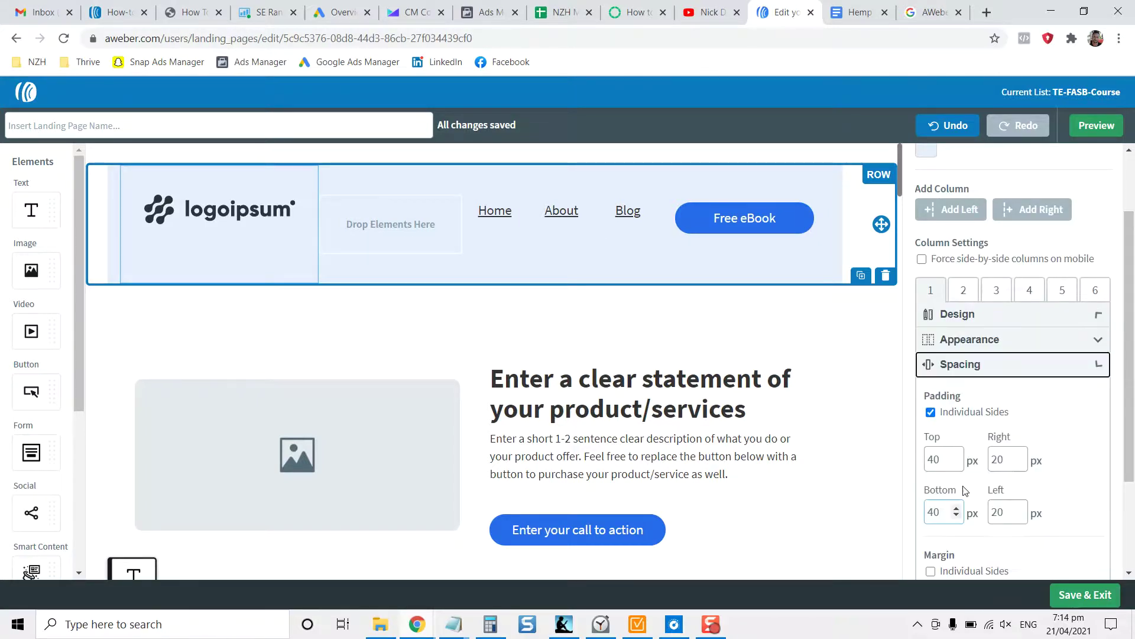
pyautogui.scroll(-2, 993, 444)
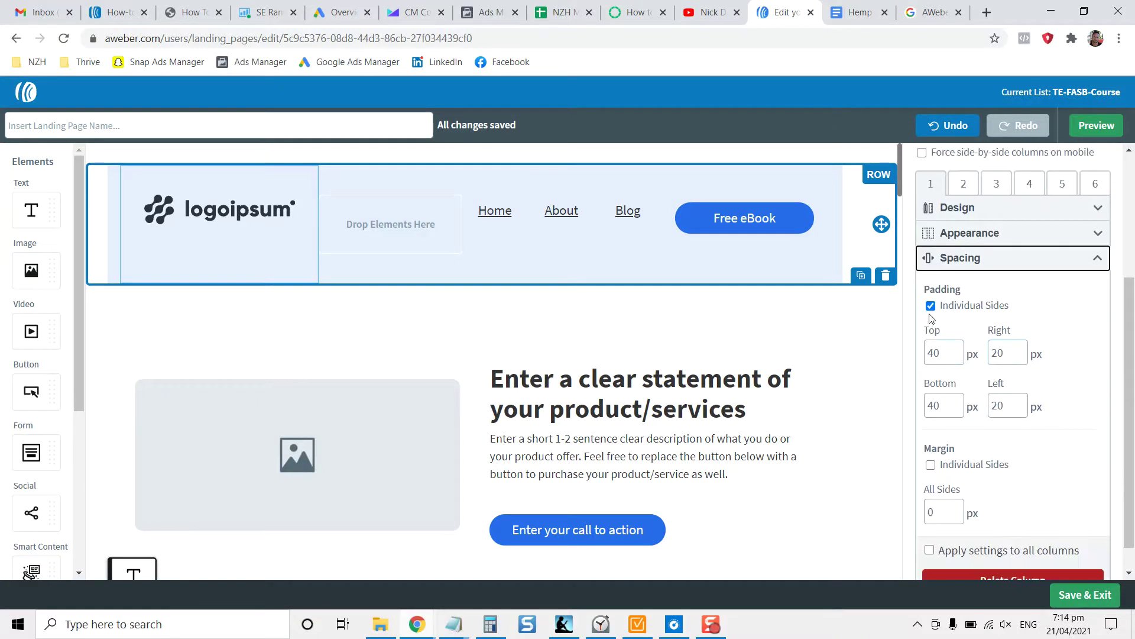
pyautogui.scroll(-1, 962, 311)
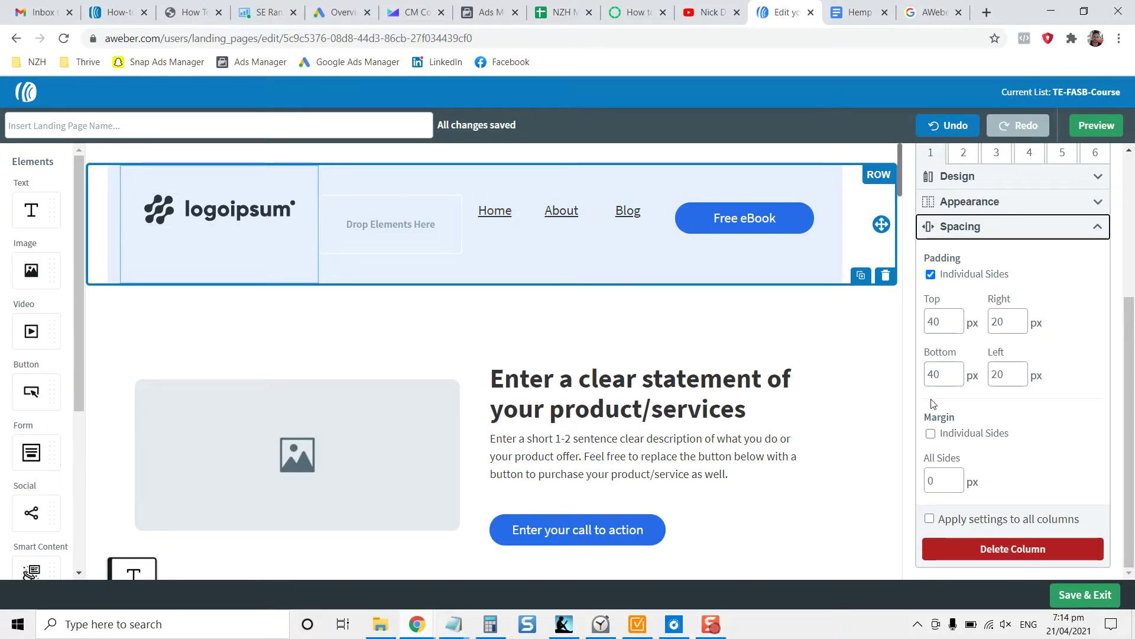
pyautogui.scroll(4, 989, 435)
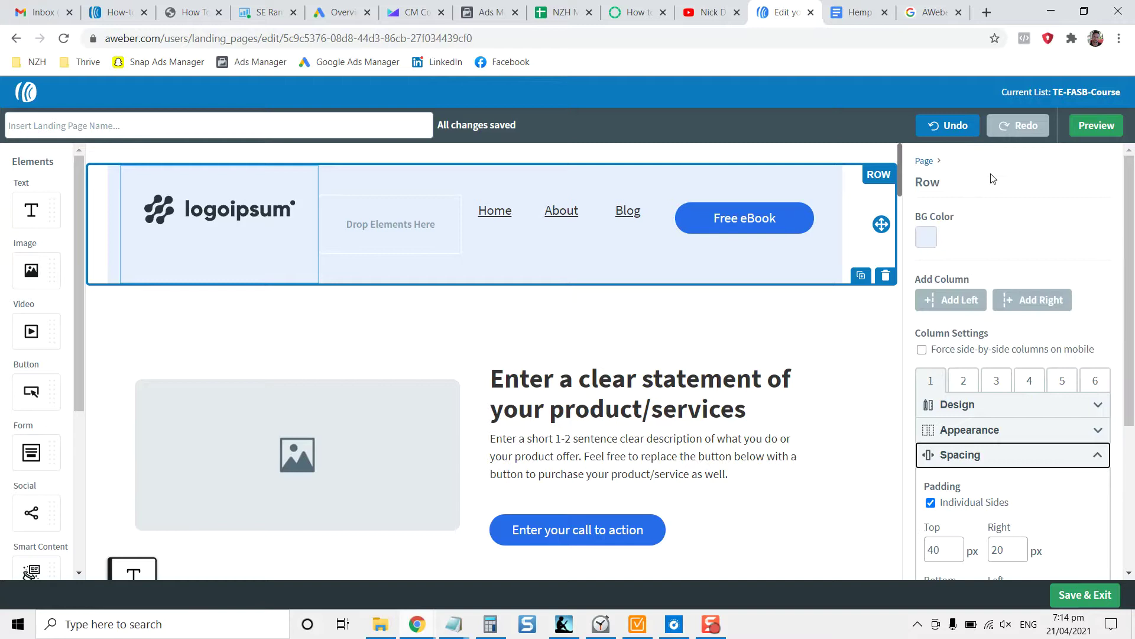
# Step: Preview the page in desktop and mobile device views and return to the editor
pyautogui.click(1106, 135)
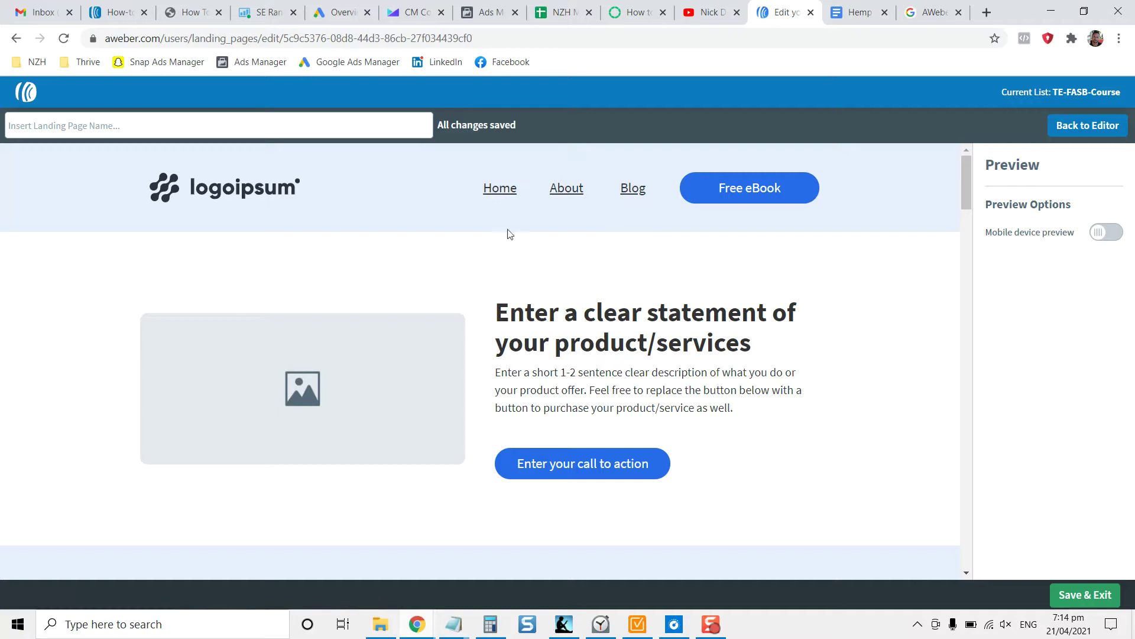
pyautogui.click(1101, 235)
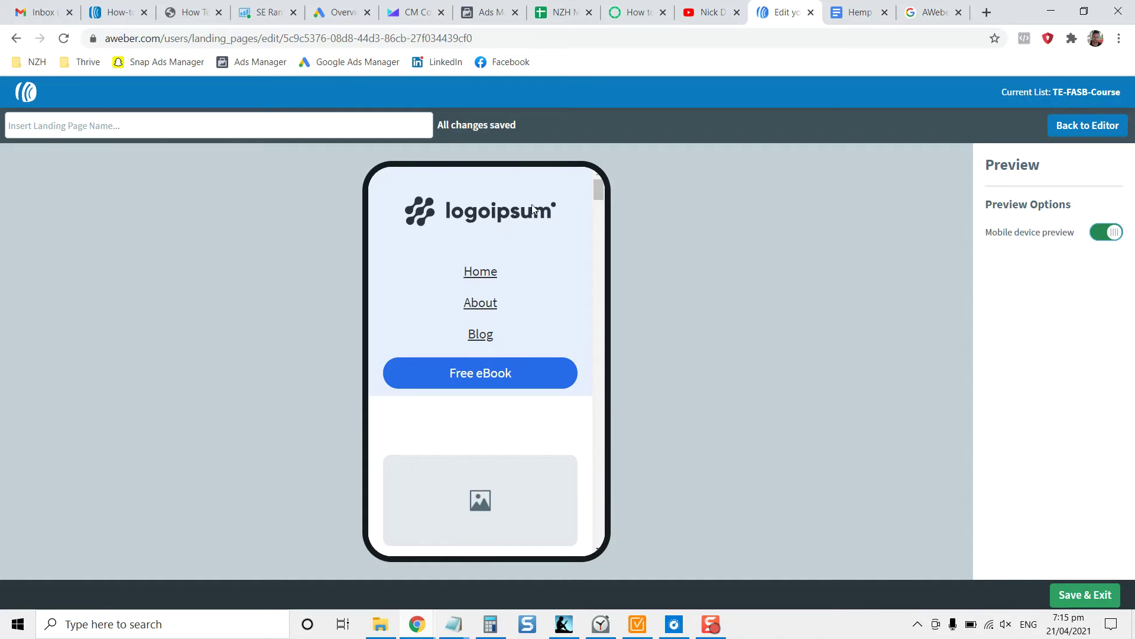
pyautogui.click(1082, 131)
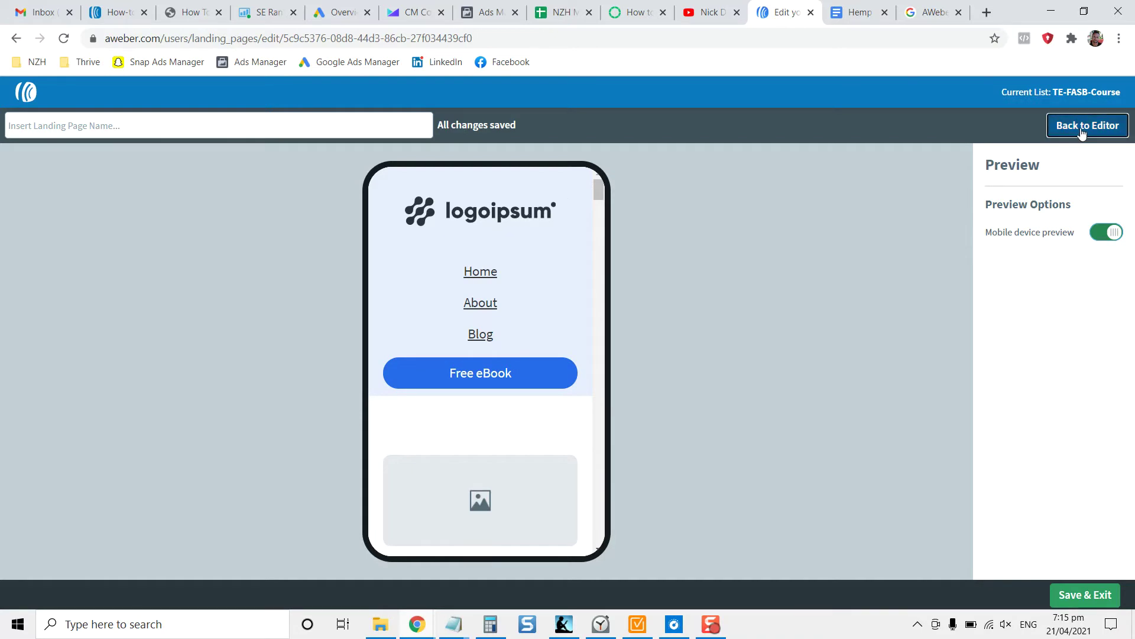